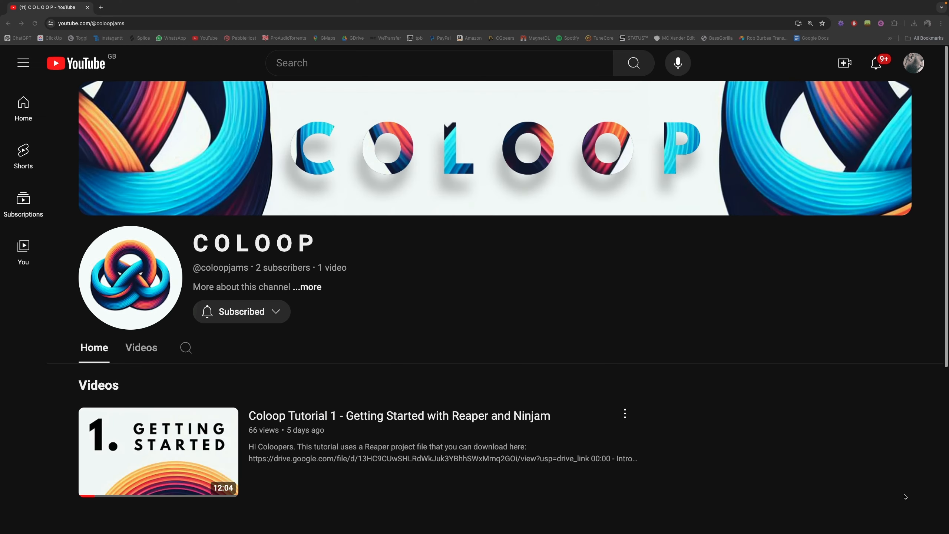
scroll(299, 151, "down", 4)
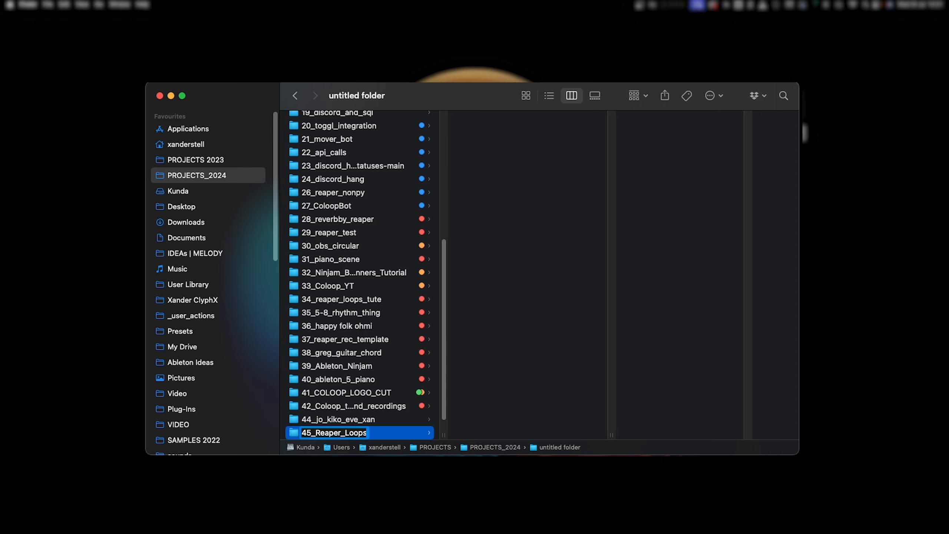
Step: Name the new folder in PROJECTS_2024 45_Reaper_Loops and move the desktop file 2 - Loops and Recording.RPP into it
key("Return")
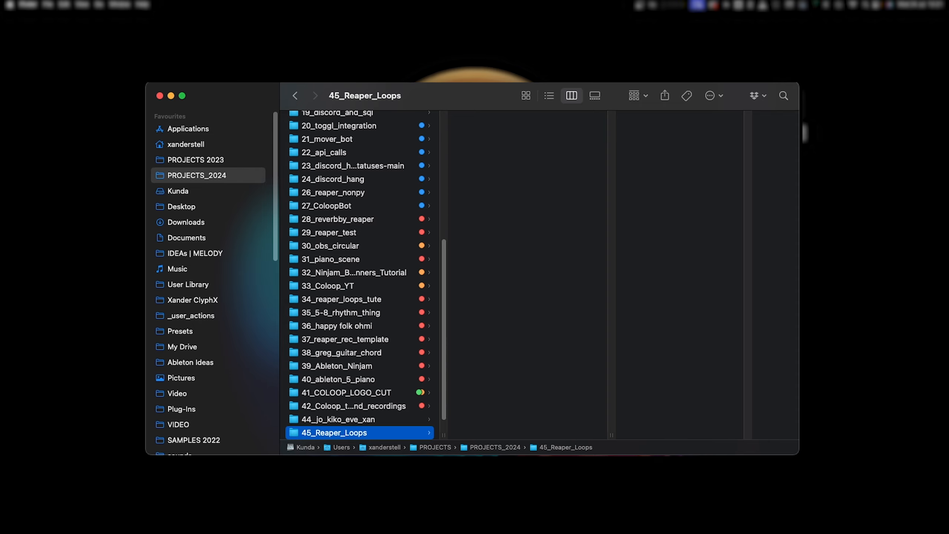
scroll(394, 383, "down", 1)
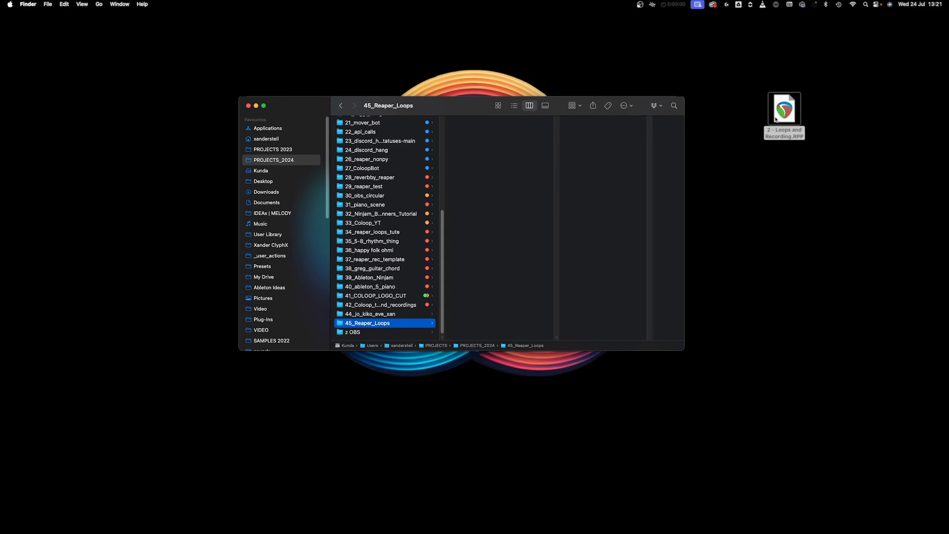
left_click_drag(775, 119, 485, 228)
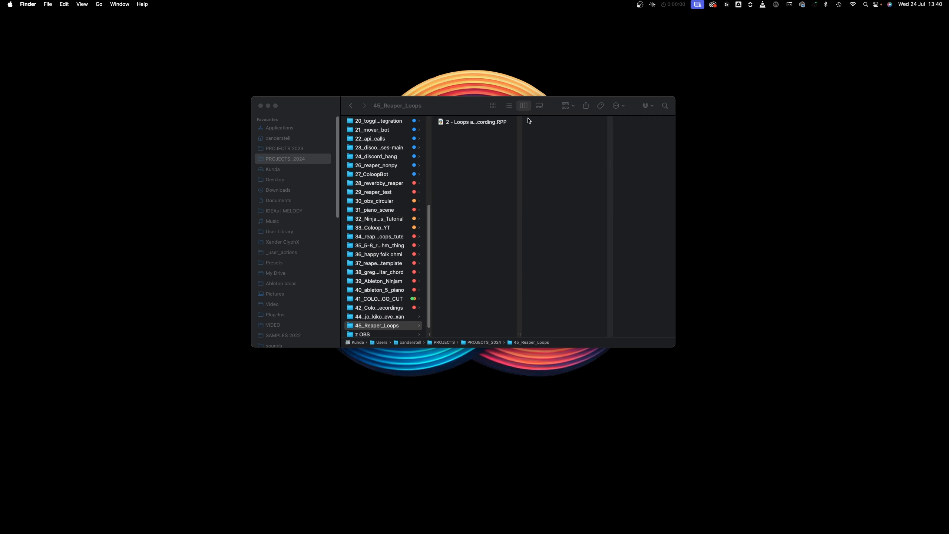
Step: Open the project 2 - Loops and Recording.RPP in REAPER and dismiss the new-version and About windows
left_click(472, 122)
left_click(473, 123)
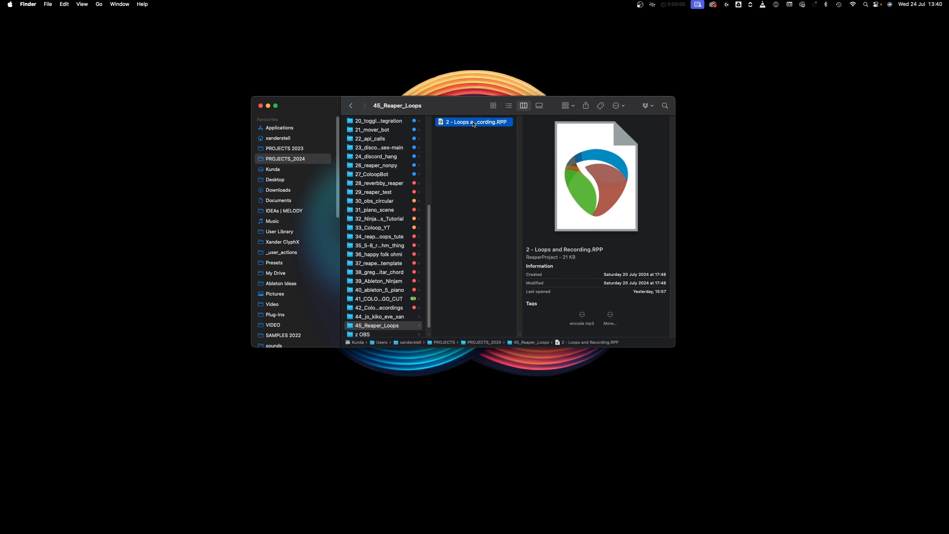
double_click(473, 123)
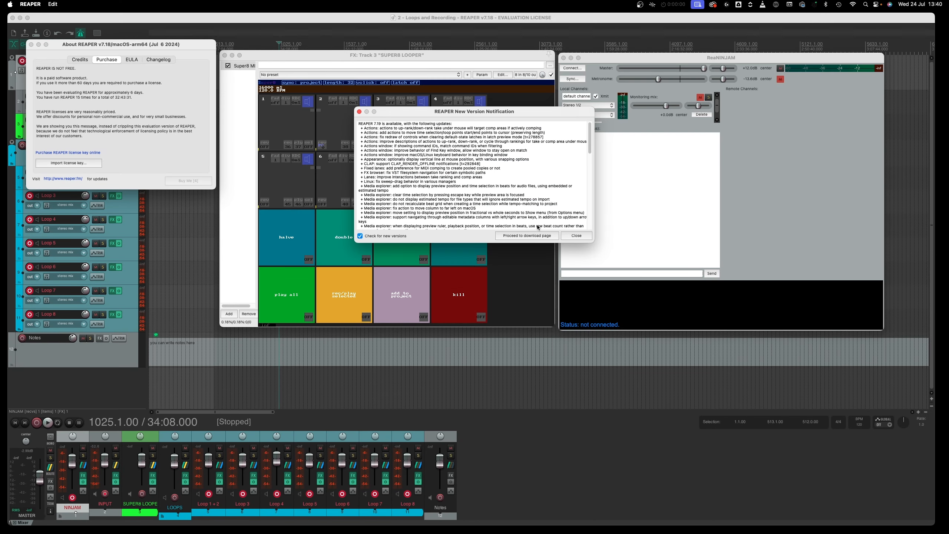
left_click(576, 235)
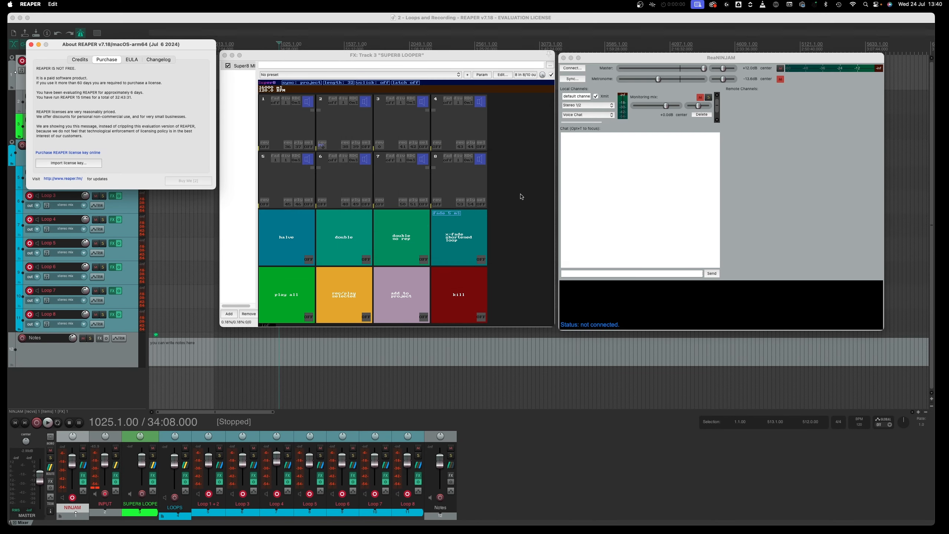
key("Escape")
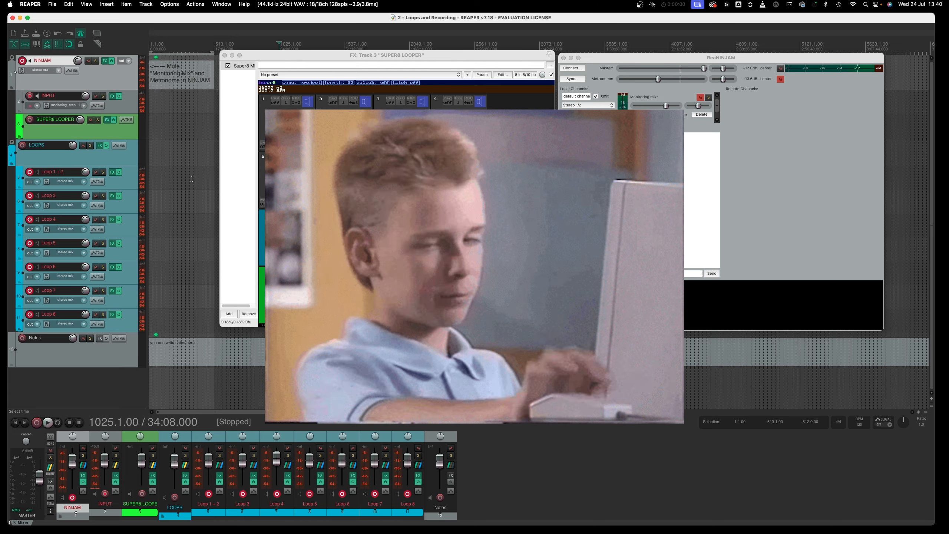
left_click(398, 59)
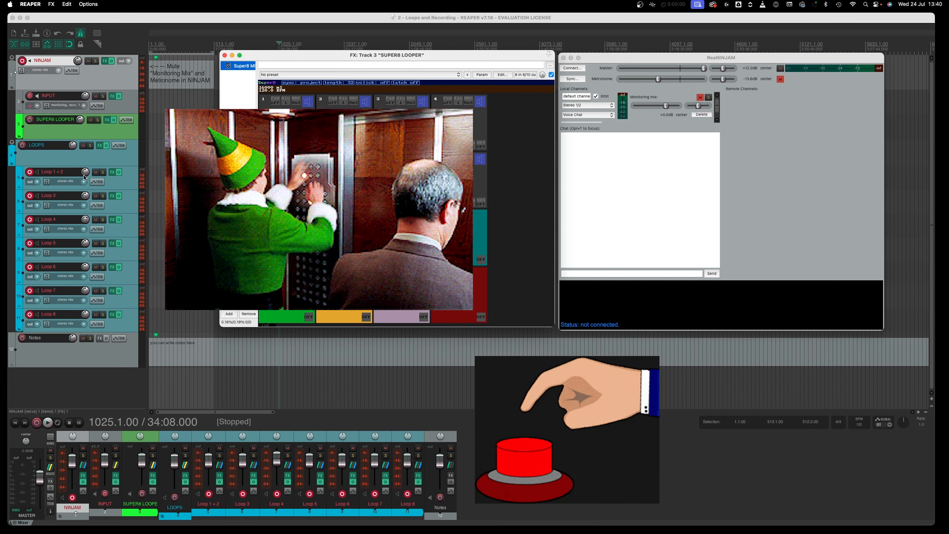
left_click_drag(84, 169, 85, 202)
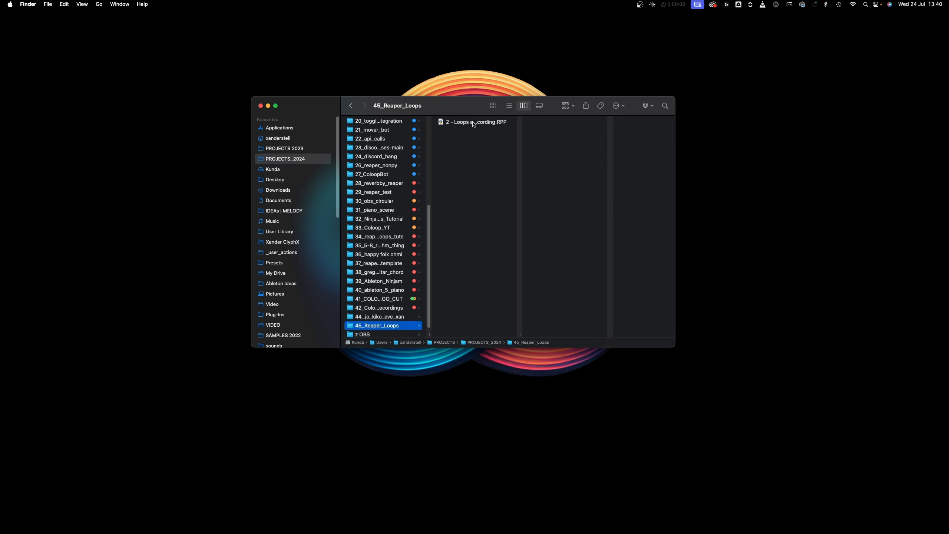
Step: Open 2 - Loops and Recording.RPP from the 45_Reaper_Loops folder and save it there as a new project named my masterpiece
left_click(473, 123)
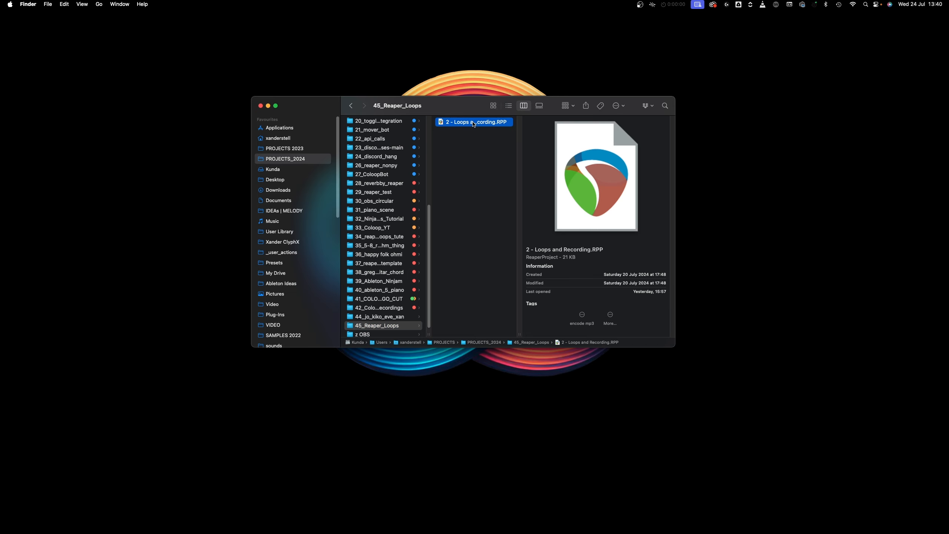
double_click(473, 124)
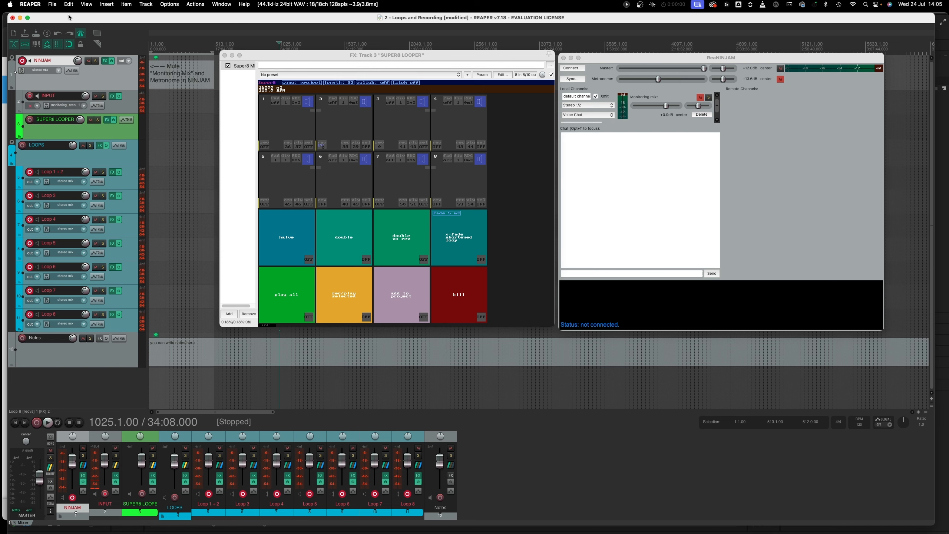
left_click(53, 4)
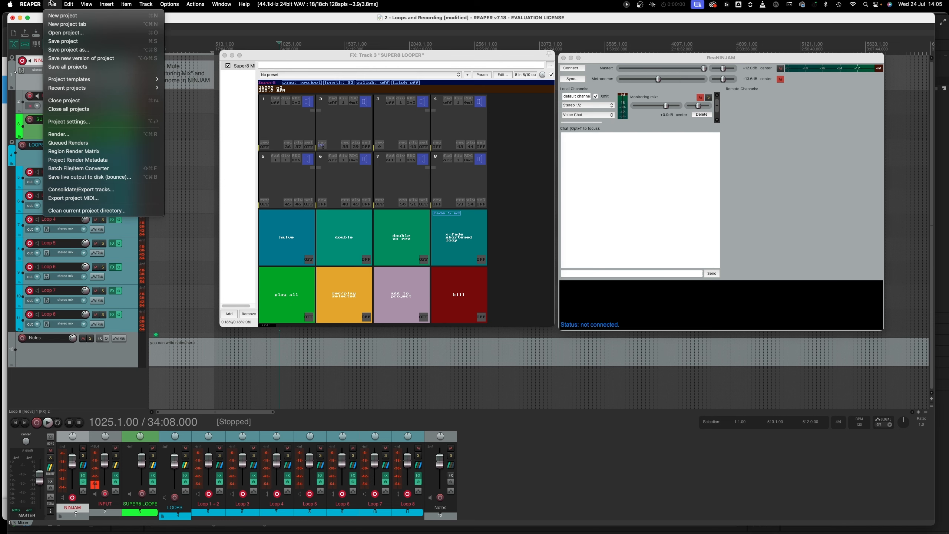
left_click(72, 50)
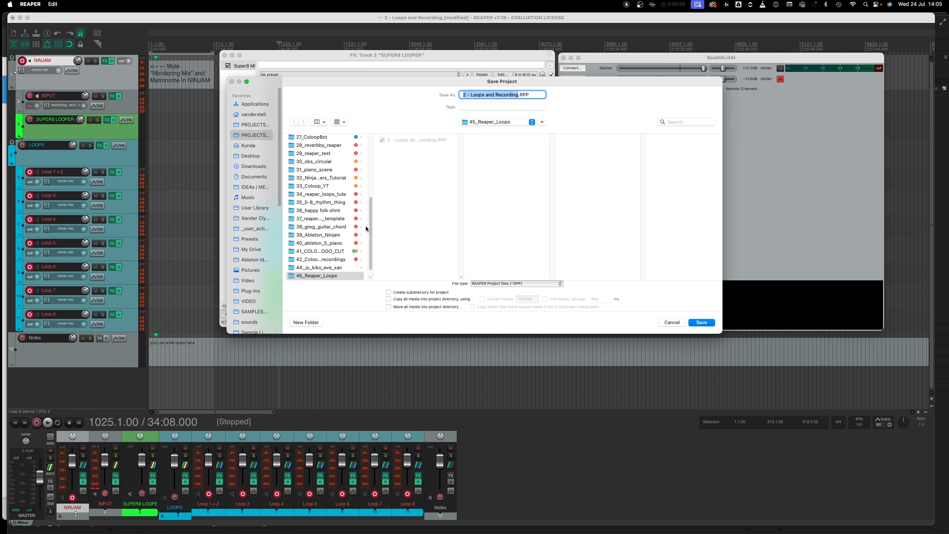
key("BackSpace")
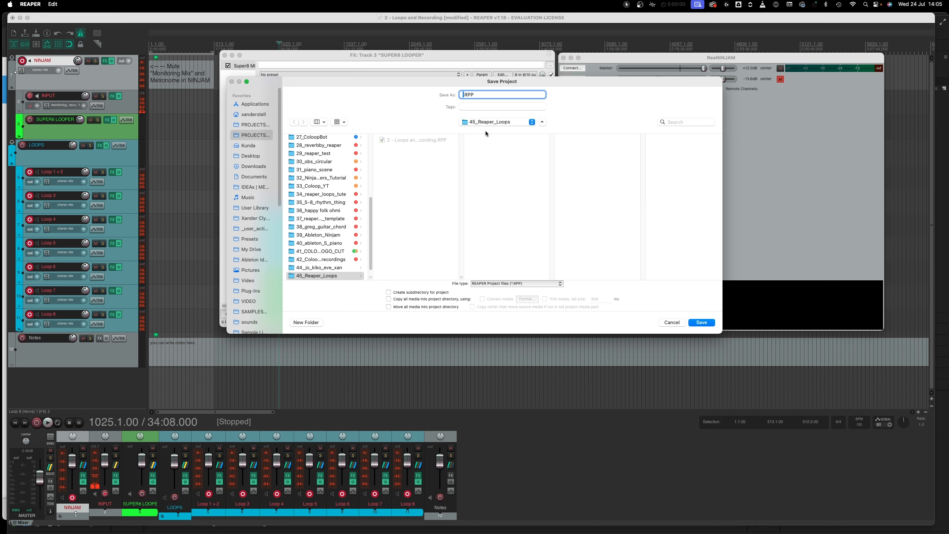
type("my masterpiece")
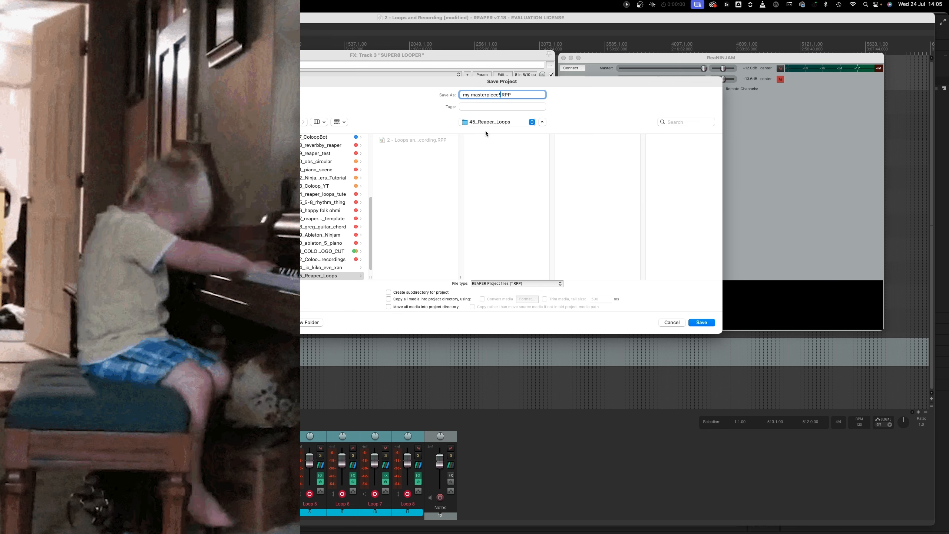
key("Return")
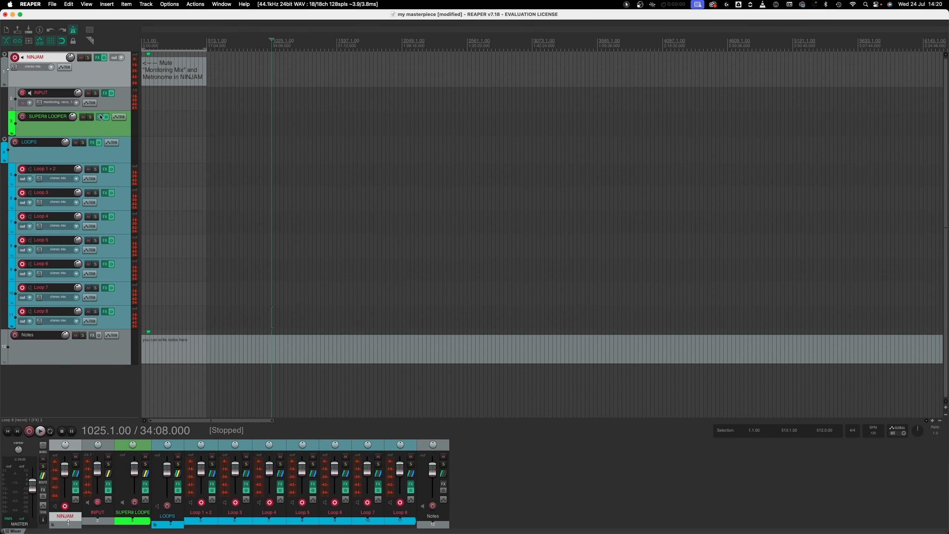
Step: Open the effects window of the SUPER8 LOOPER track and enlarge it
left_click(101, 118)
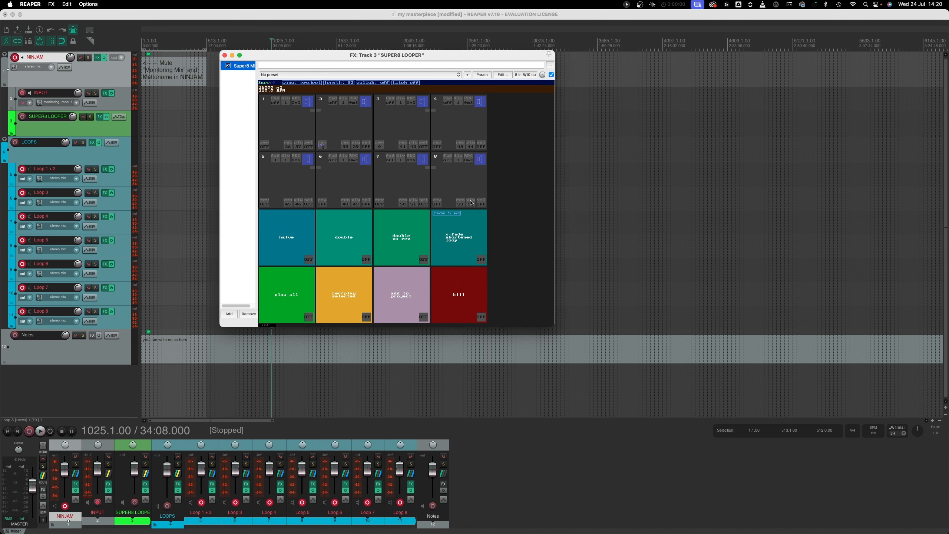
left_click_drag(556, 320, 581, 409)
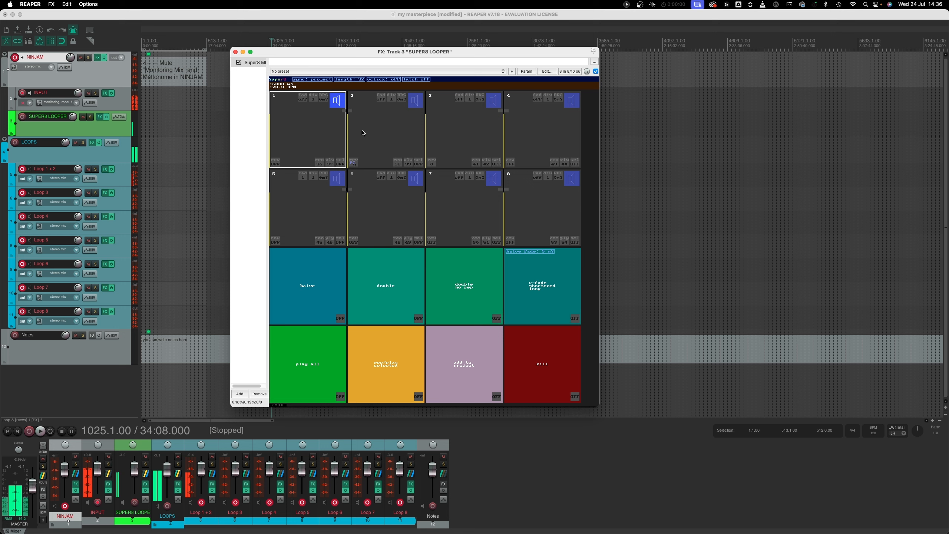
Step: Select the looper's pads 2, 3, 4, 8, 7, 6 and 1 one after another to route the input to each
left_click(365, 132)
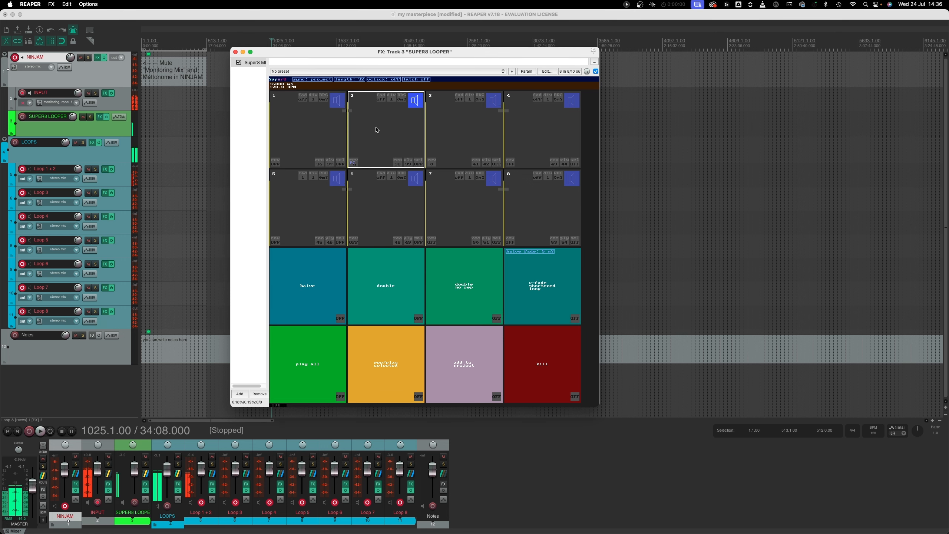
left_click(454, 135)
left_click(528, 137)
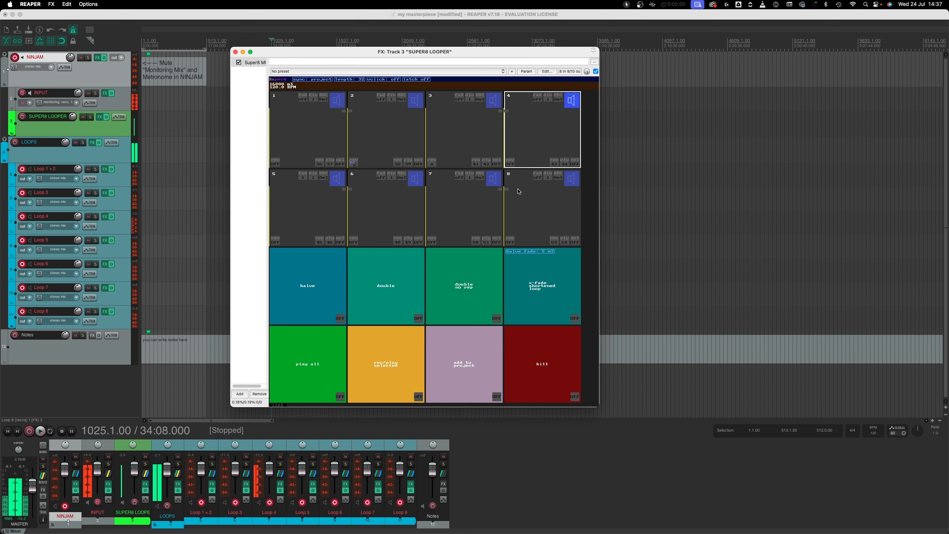
left_click(523, 215)
left_click(470, 212)
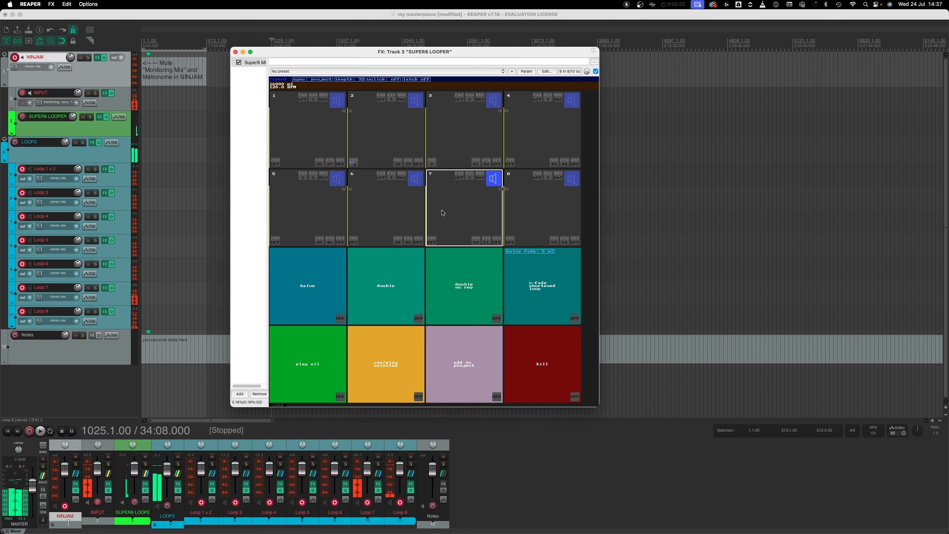
left_click(359, 207)
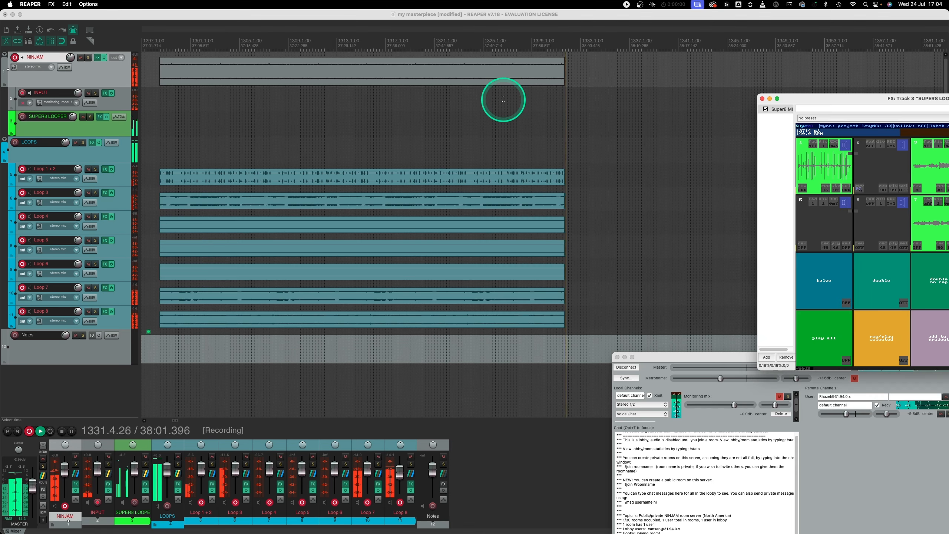
left_click_drag(833, 97, 689, 53)
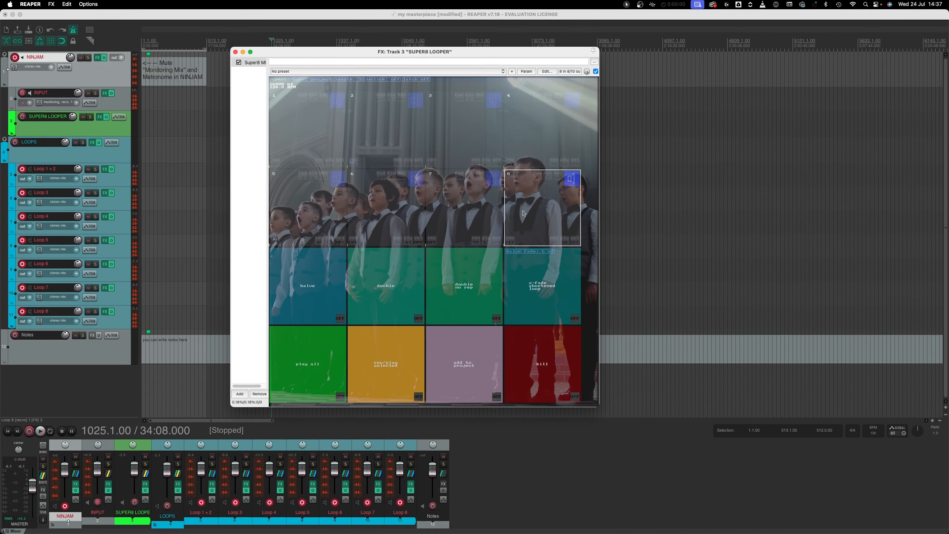
left_click(317, 133)
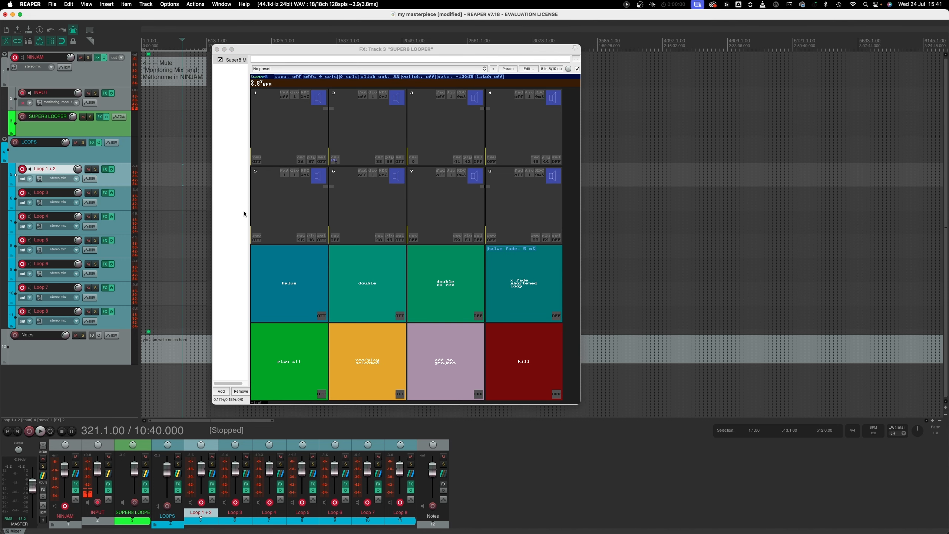
Step: Examine the ReaVerbate and ReaEQ effects on the Loop 1 + 2 track and close its effects window
left_click(105, 170)
left_click_drag(208, 162, 199, 131)
left_click(168, 154)
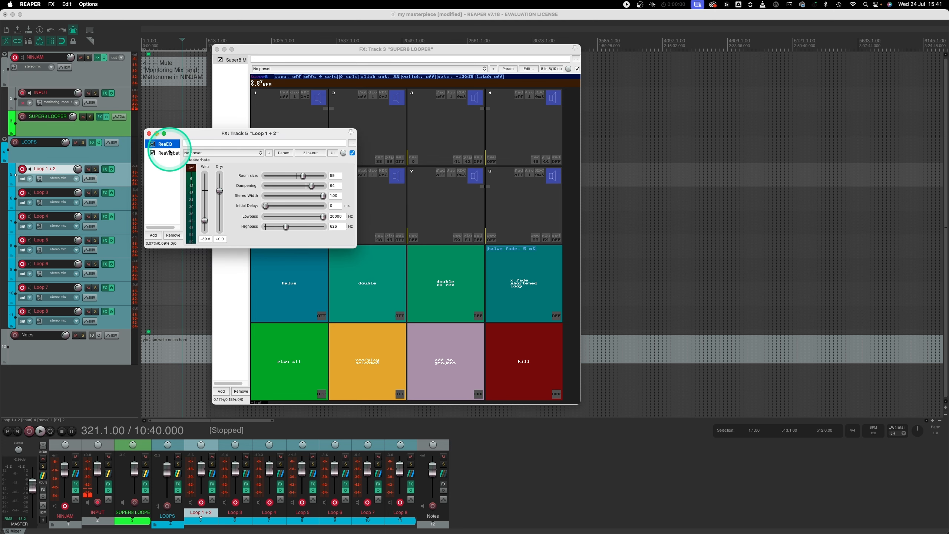
left_click(161, 144)
left_click(151, 141)
left_click(149, 133)
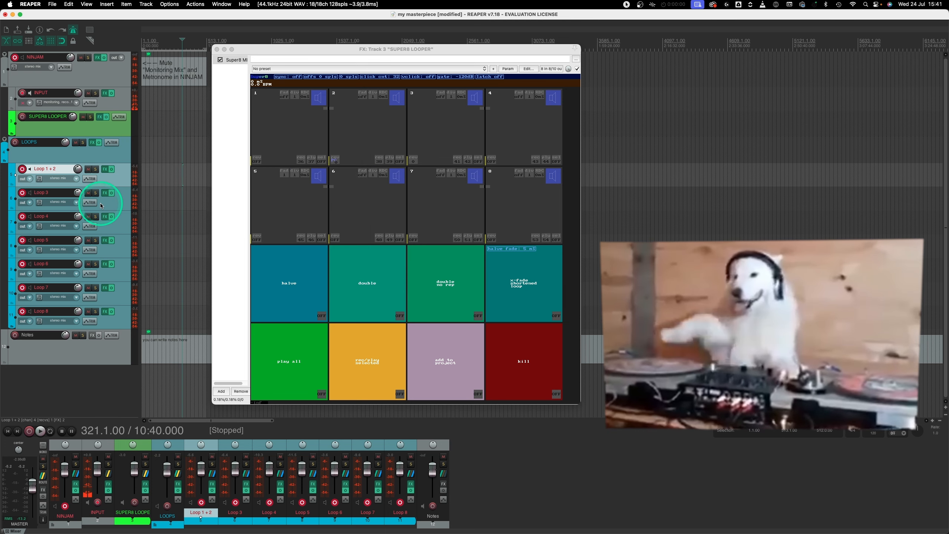
Step: Open the effects window of the Loop 3 track for a look and close it
left_click(105, 192)
left_click(223, 163)
left_click(248, 154)
left_click(134, 215)
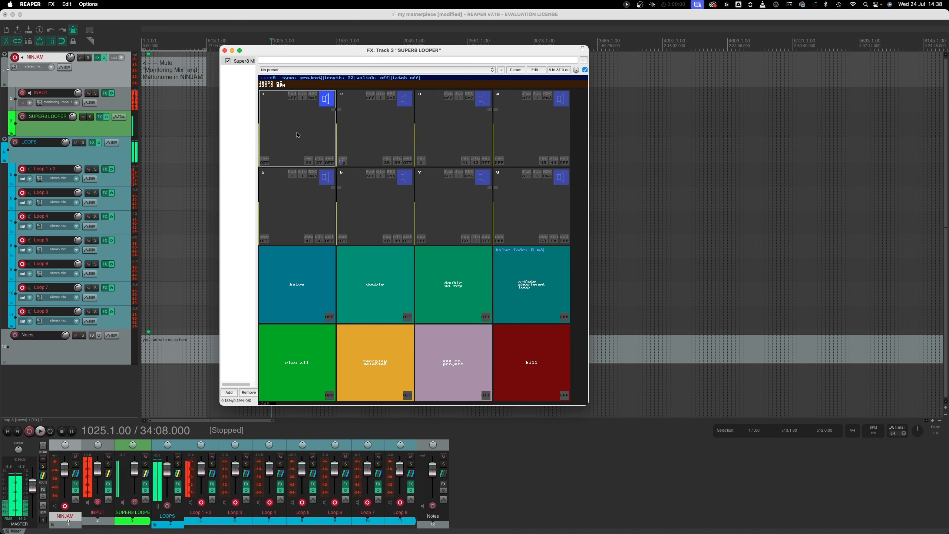
Step: Audition the input through looper pads 2, 3 and 4, and return to pad 3
left_click(363, 144)
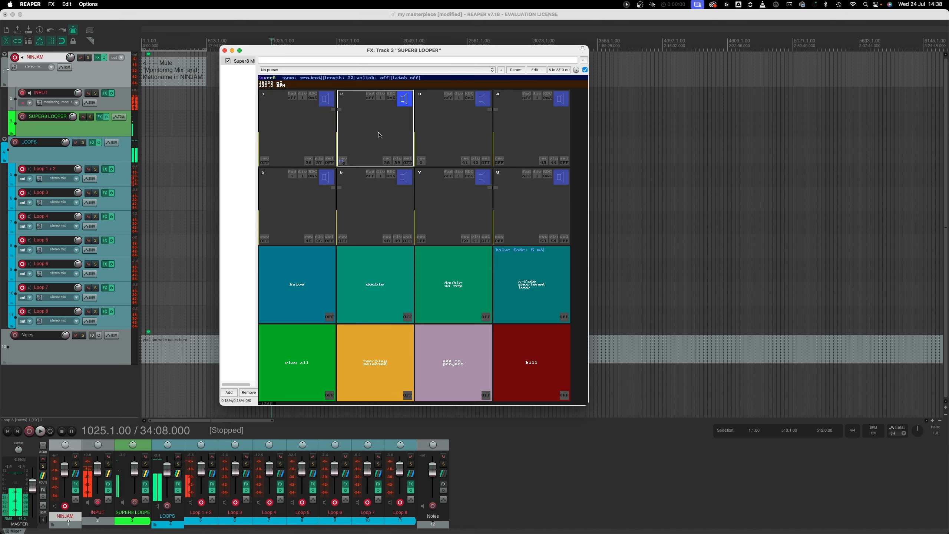
left_click(454, 131)
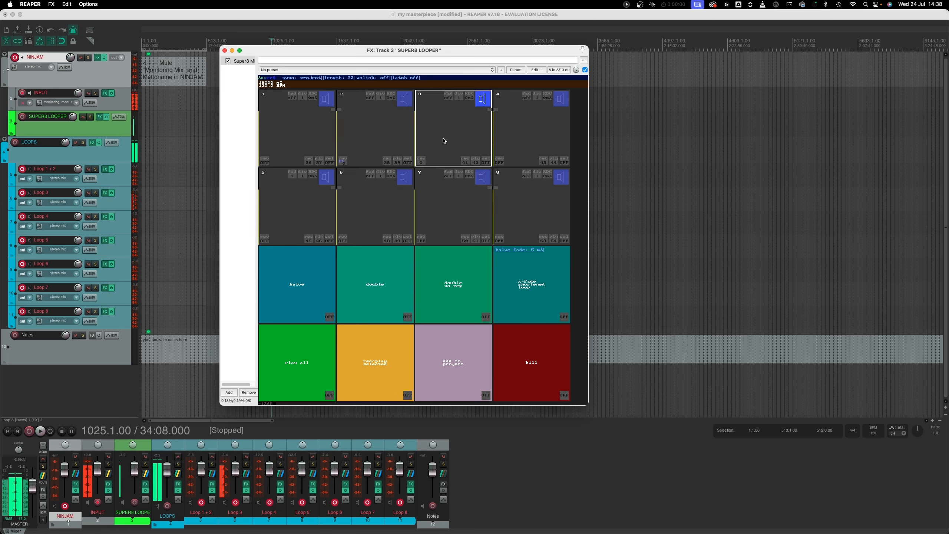
left_click(526, 149)
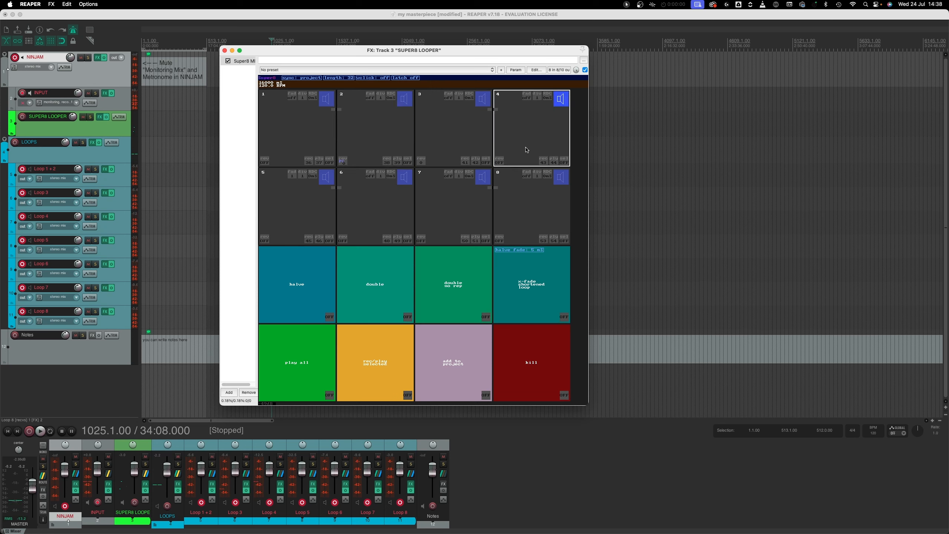
left_click(430, 118)
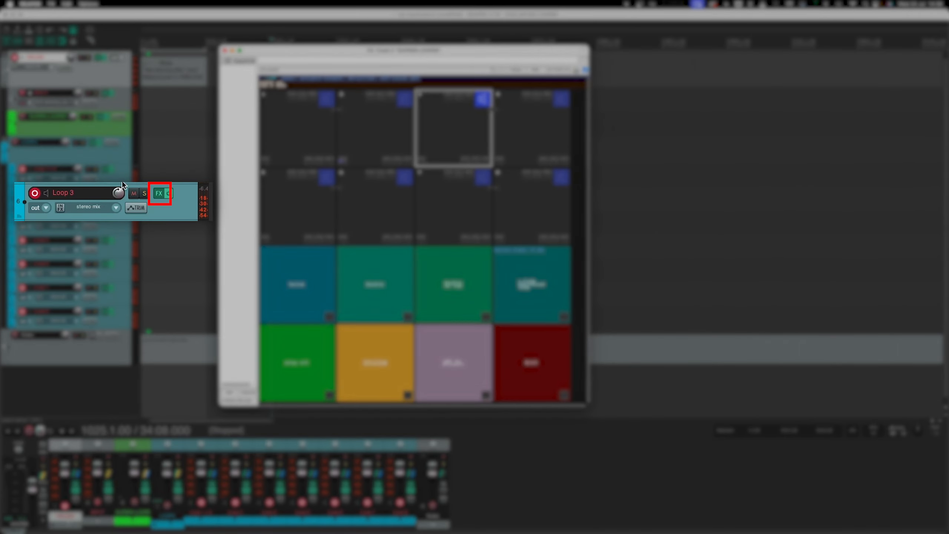
Step: Inspect the Pitch an Octave Down effect on the Loop 3 track and close its effects window
left_click(160, 193)
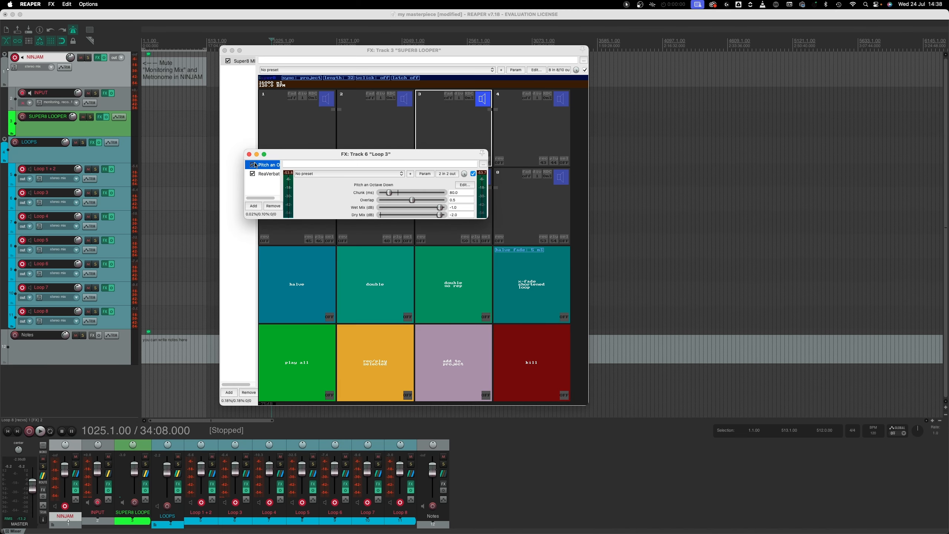
left_click(253, 165)
left_click(249, 153)
Step: Audition the input through looper pads 5 and 6
left_click(303, 206)
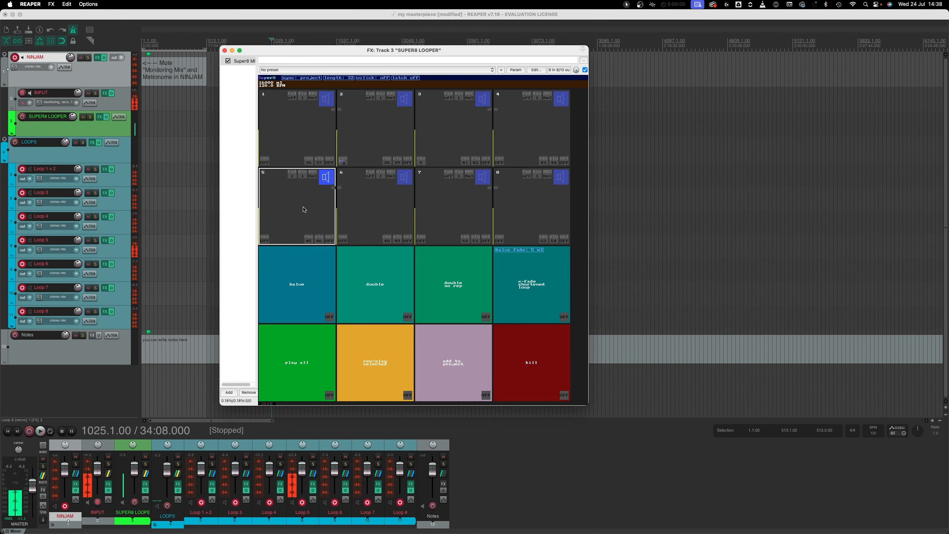
left_click(382, 205)
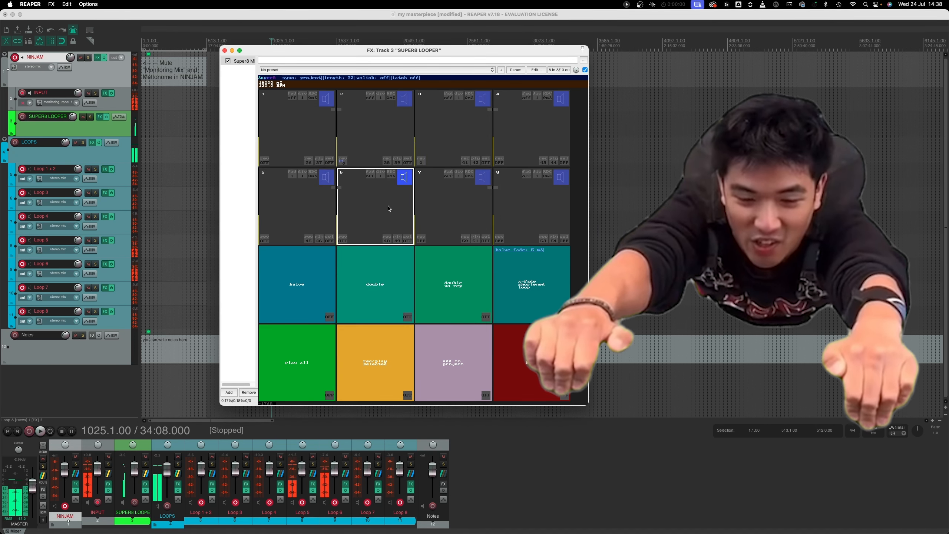
Step: Audition the input through looper pads 7 and 8, and return to pad 6
left_click(461, 217)
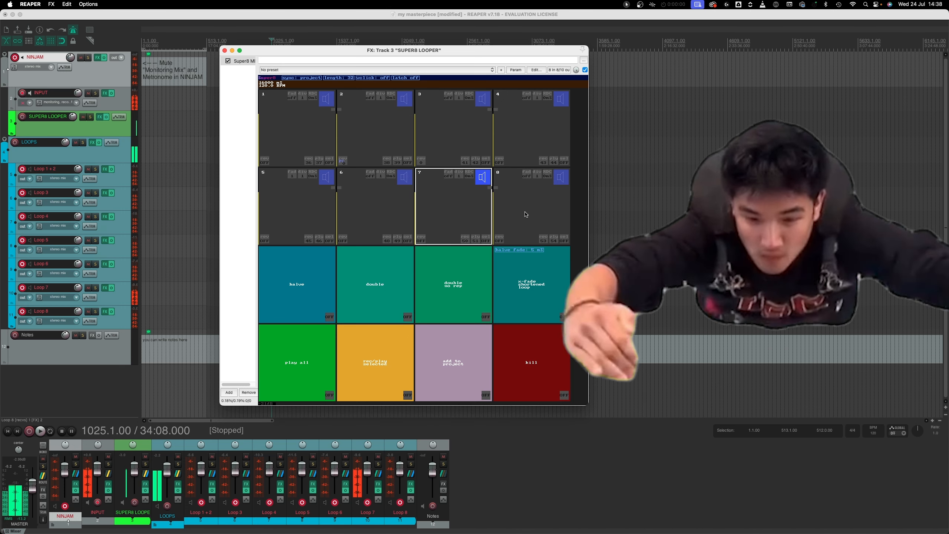
left_click(525, 214)
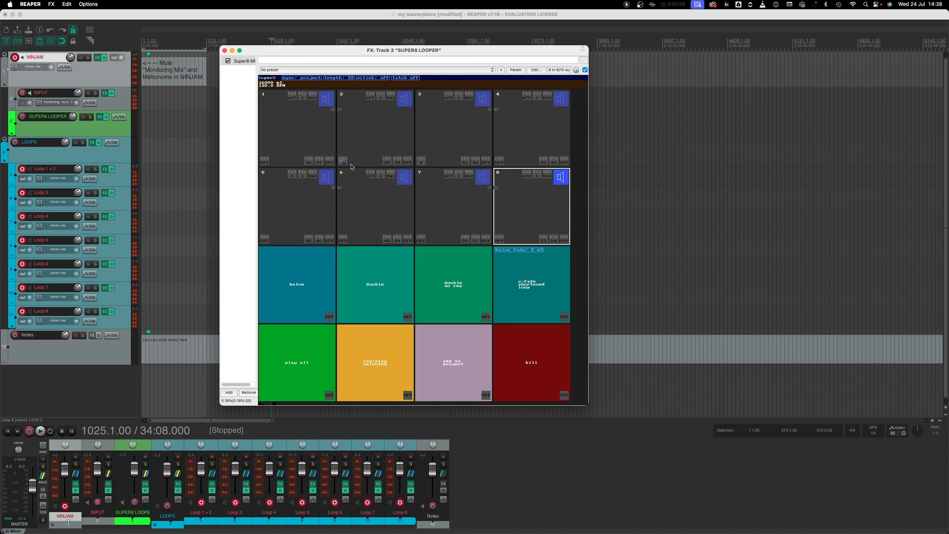
left_click(375, 210)
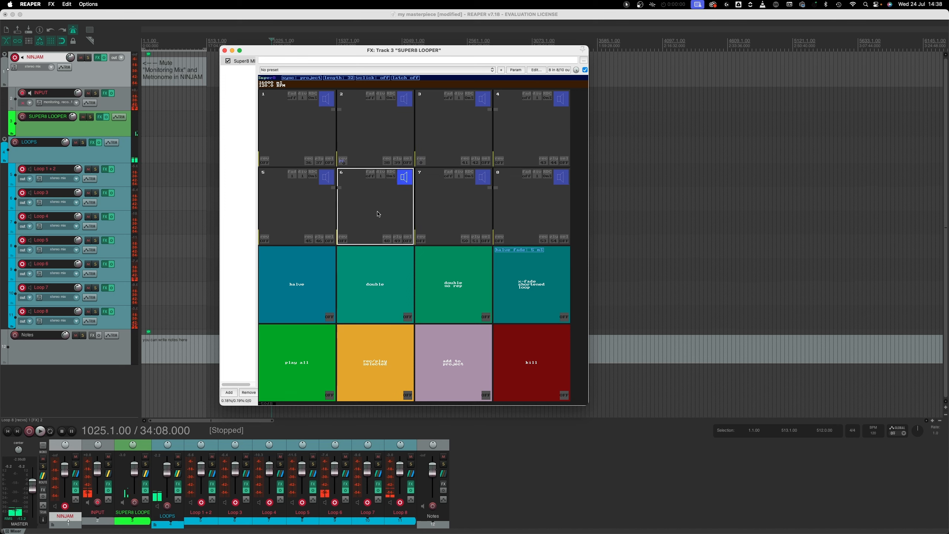
Step: Record a loop from the input into looper pad 6 with sync off, and overdub onto it
left_click(378, 370)
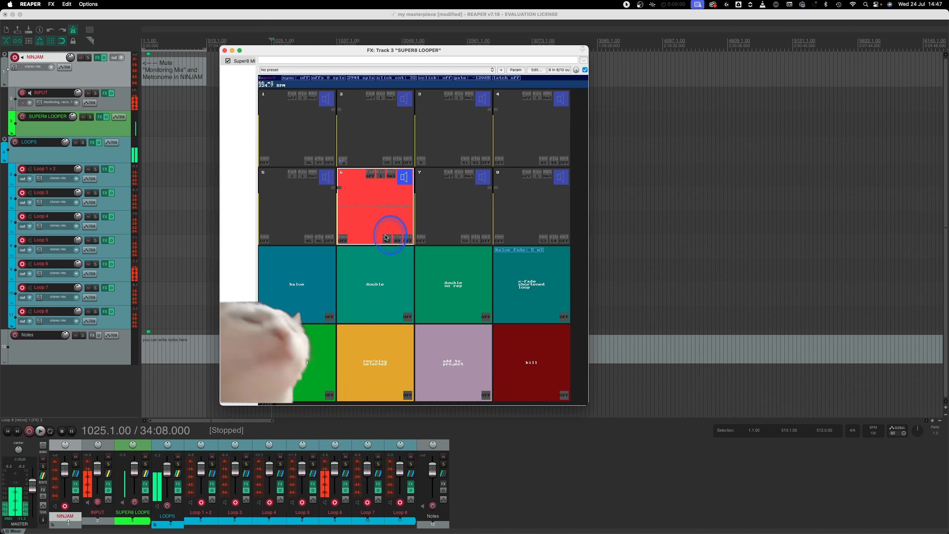
left_click(388, 241)
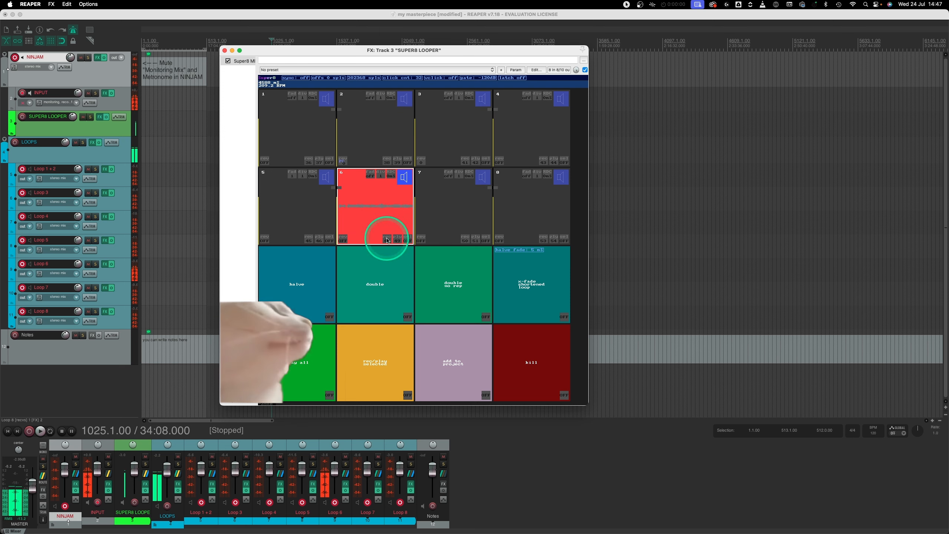
left_click(387, 239)
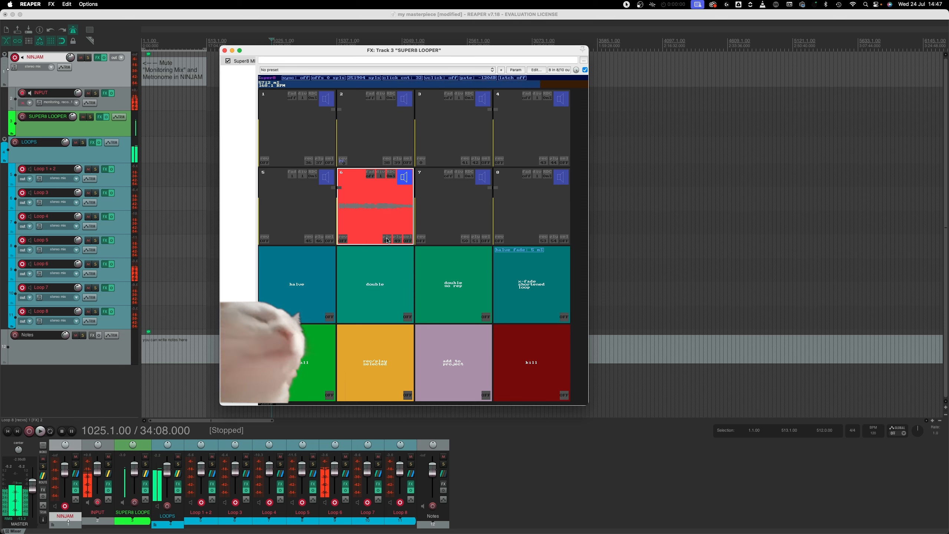
left_click(387, 239)
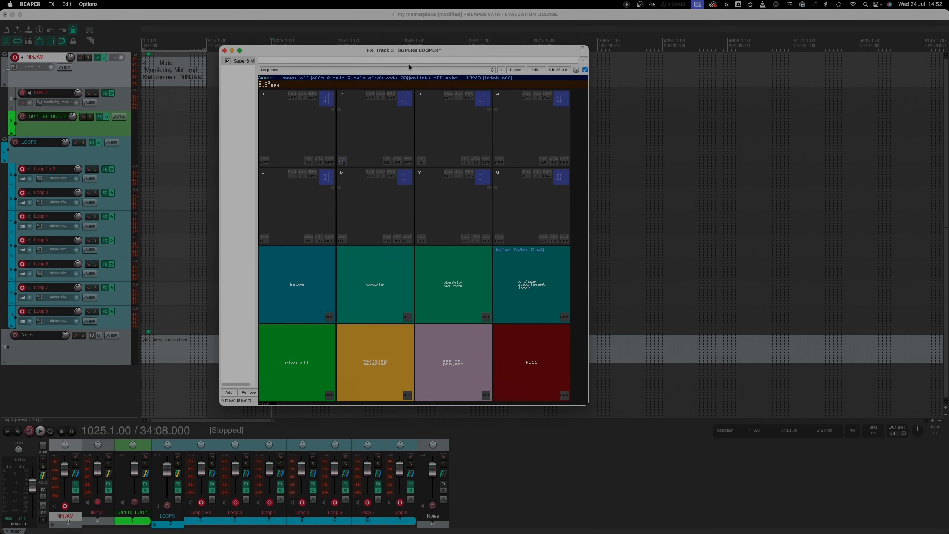
left_click_drag(418, 50, 411, 49)
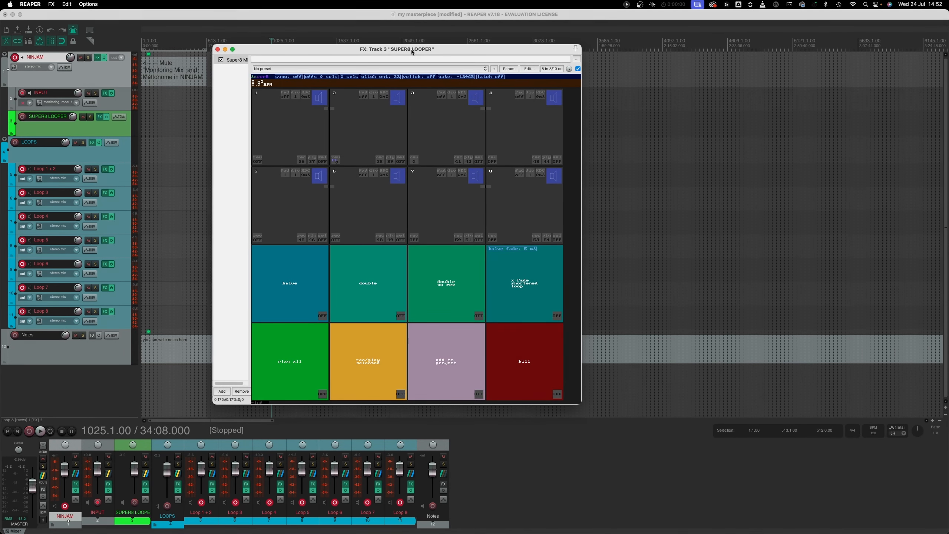